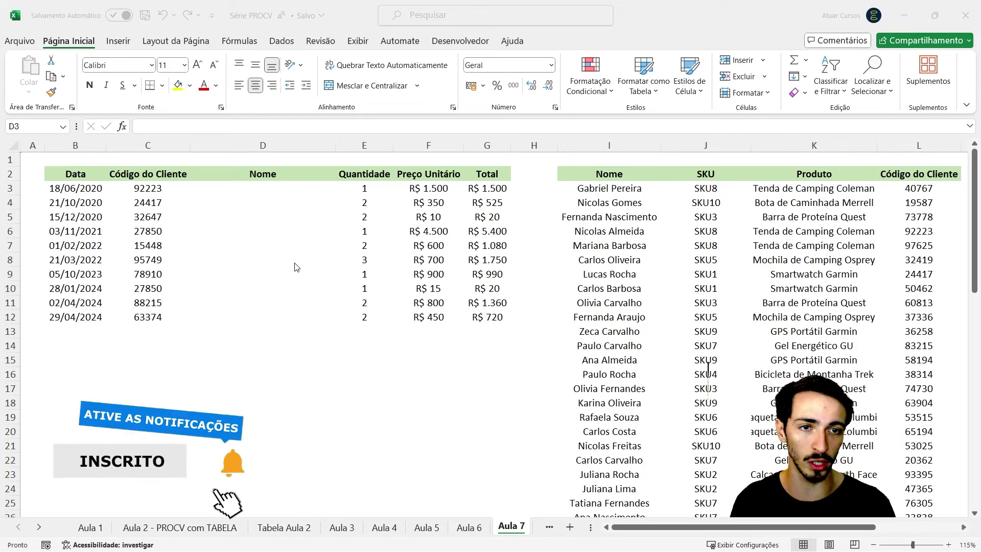
# Review the client codes in column C next to the empty Nome cell D3.
pyautogui.click(255, 194)
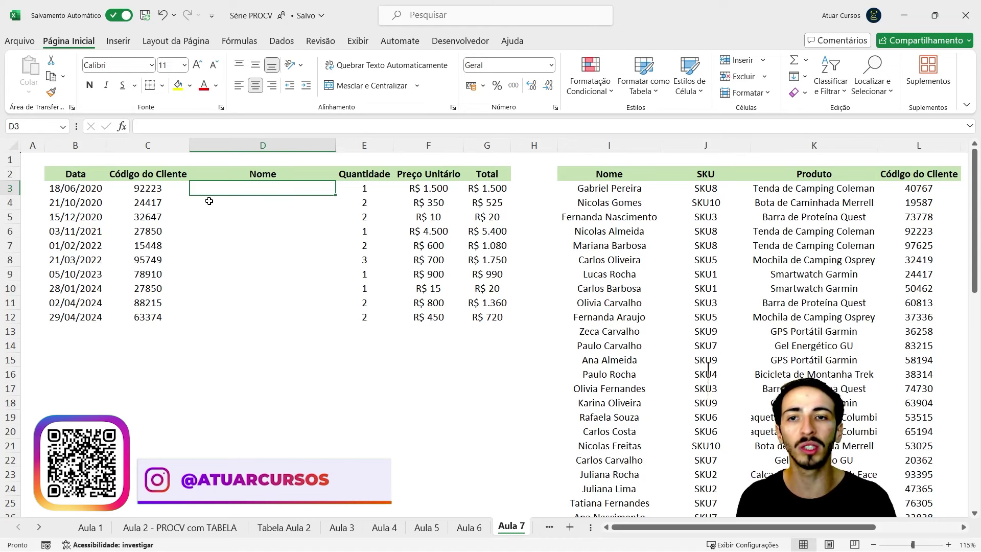
pyautogui.click(159, 188)
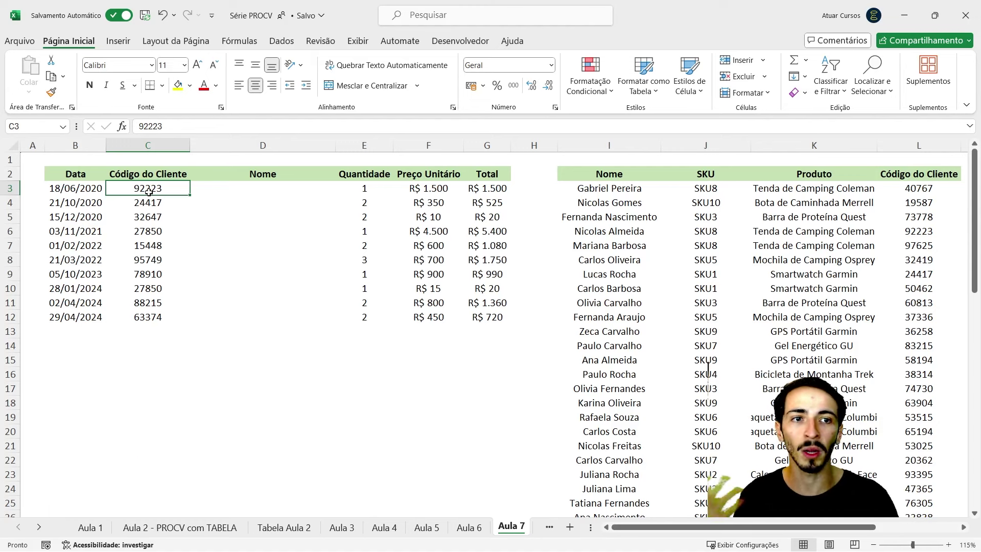
pyautogui.click(154, 202)
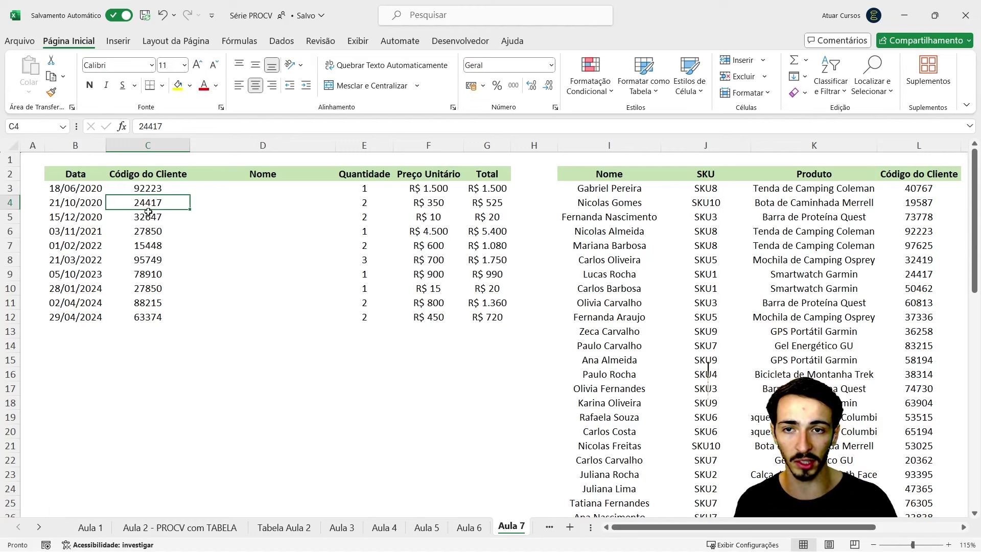
pyautogui.click(148, 231)
pyautogui.click(148, 258)
pyautogui.click(247, 187)
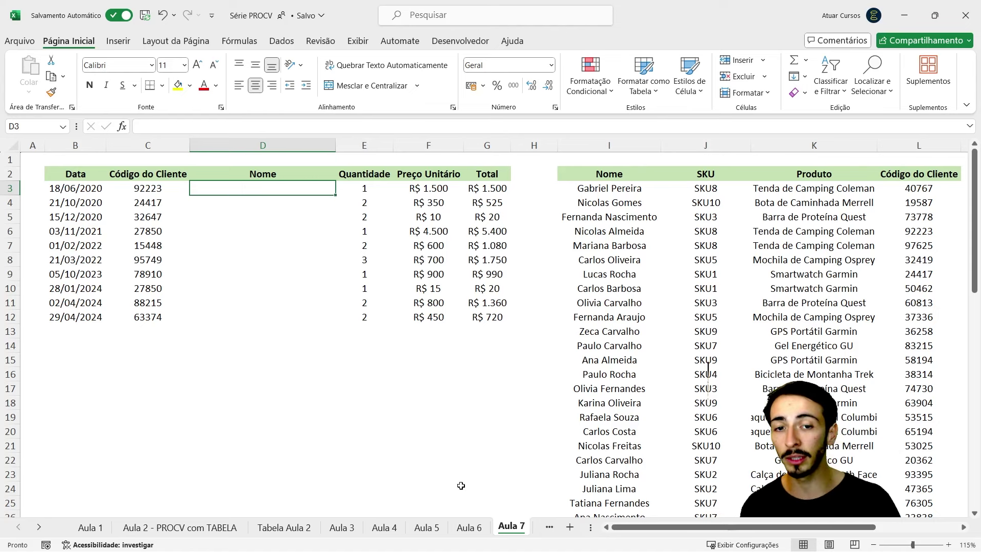
# Compare them with the client codes in column L and the matching names in column I.
pyautogui.click(912, 187)
pyautogui.click(922, 204)
pyautogui.click(925, 244)
pyautogui.click(917, 173)
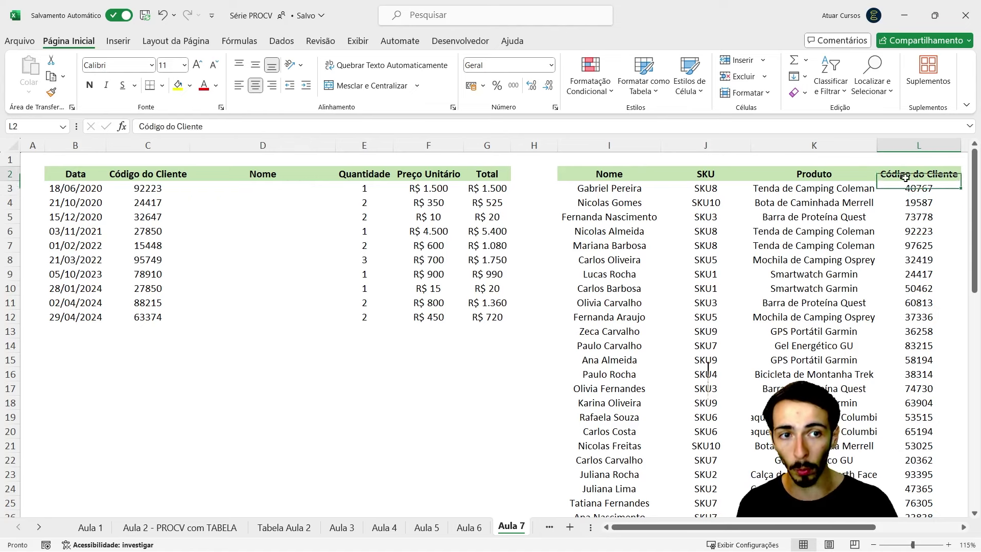
pyautogui.click(923, 244)
pyautogui.click(929, 288)
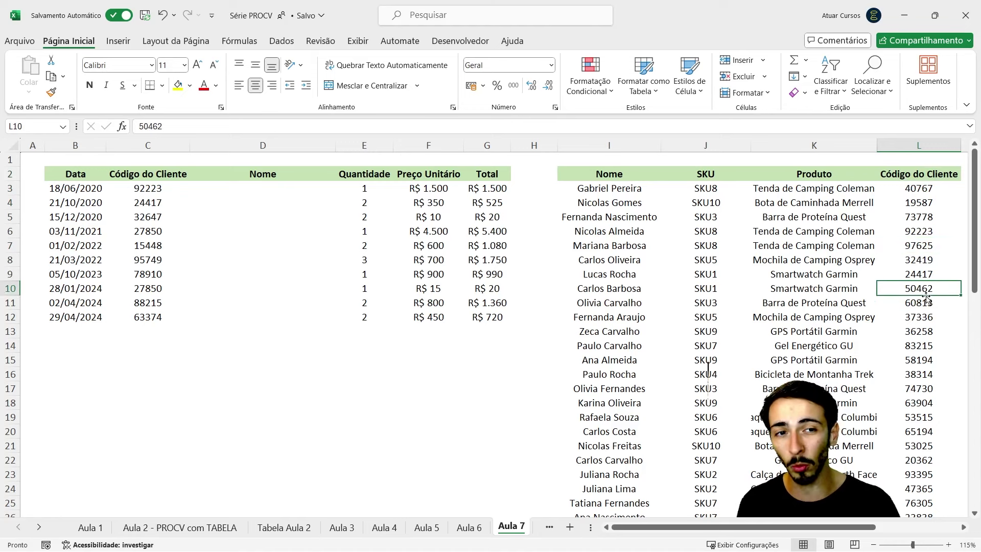
pyautogui.click(642, 291)
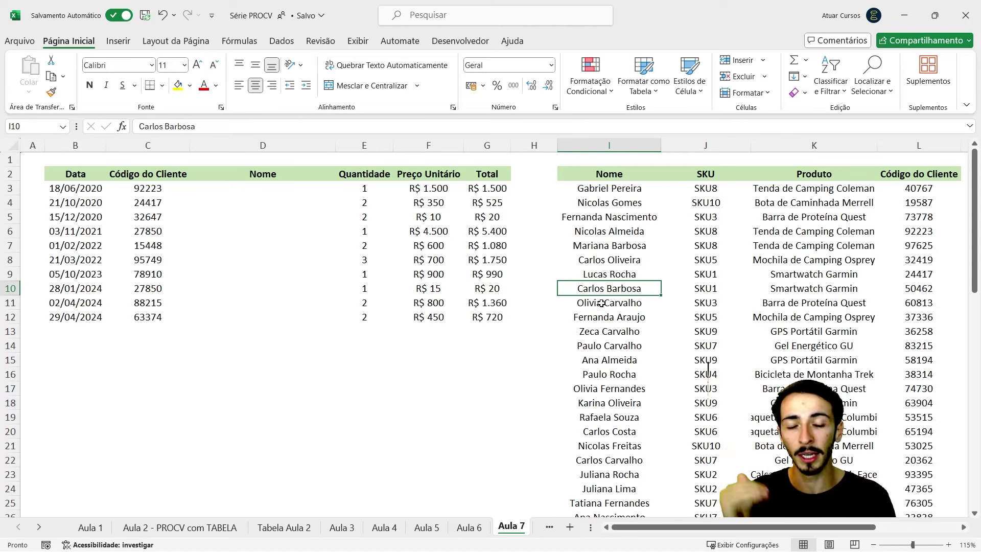
# Start a =PROCX( formula in cell D3.
pyautogui.click(282, 191)
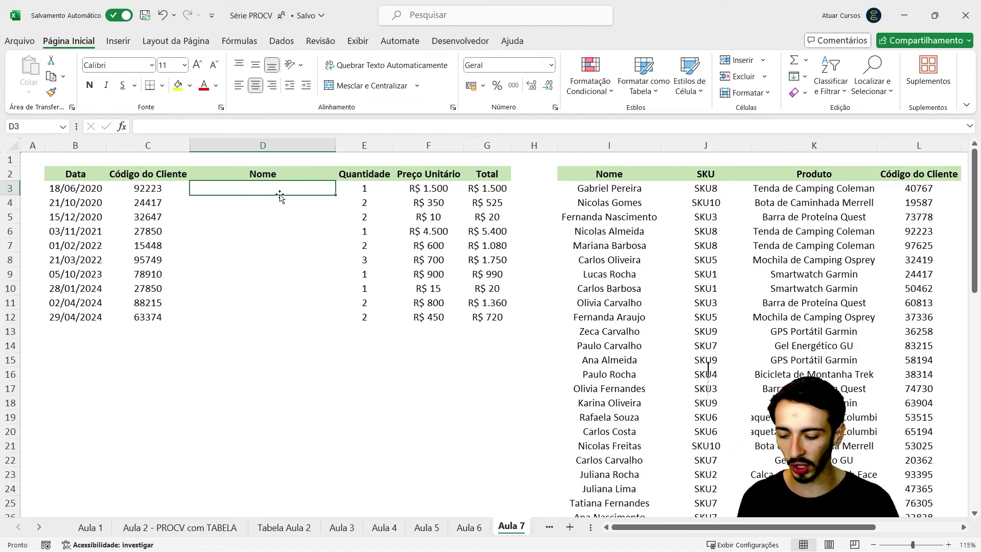
pyautogui.write('=proc')
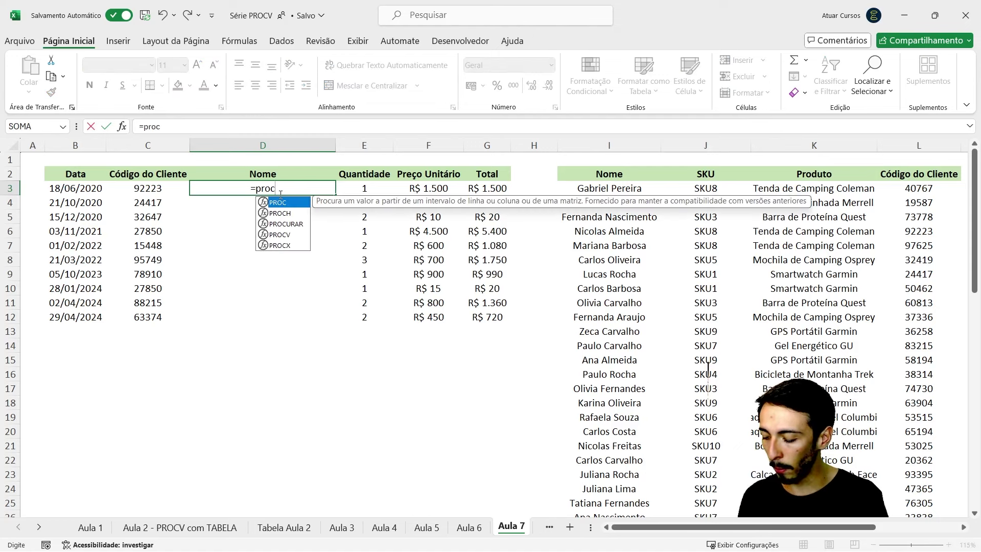
pyautogui.write('x')
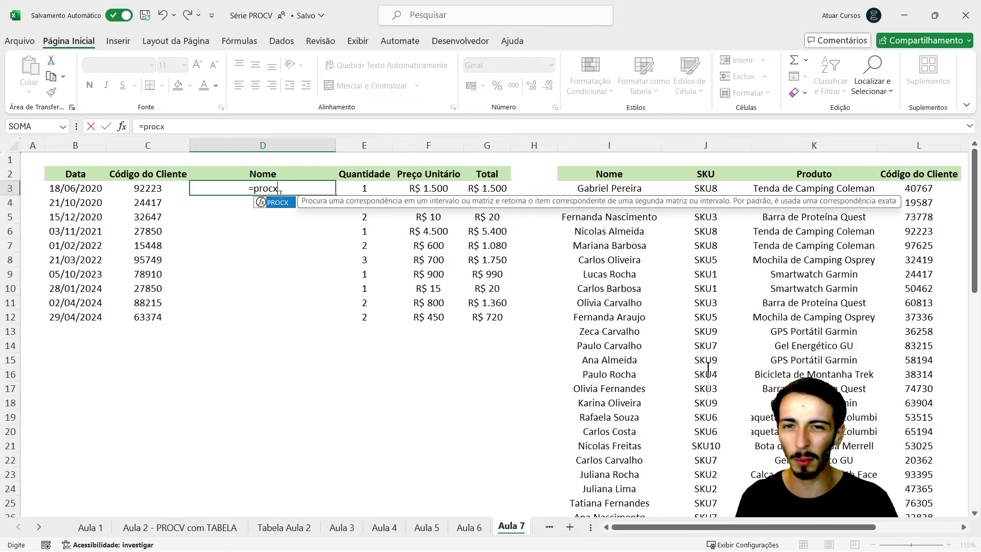
pyautogui.press('Tab')
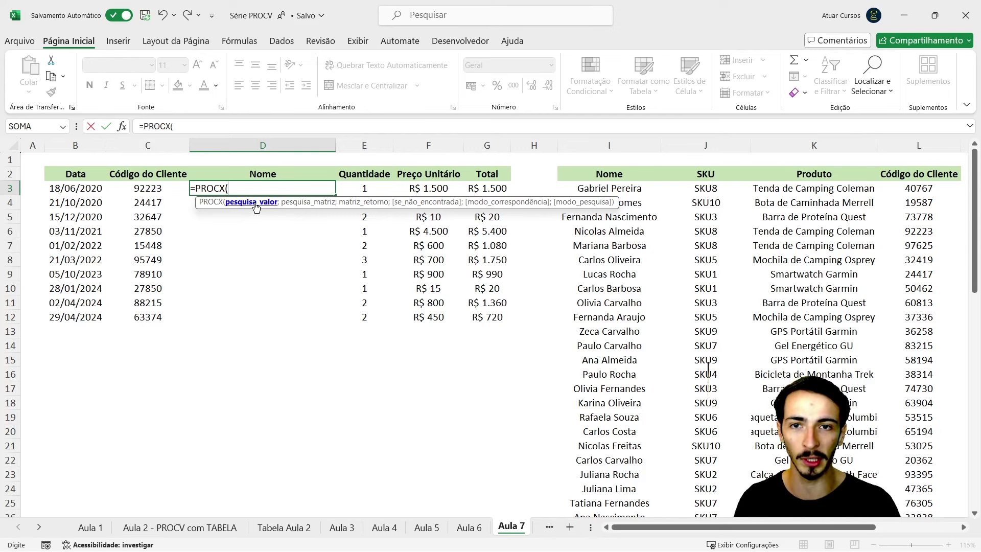
# Use C3 as the lookup value and the locked range $L$3:$L$52 as the search range.
pyautogui.click(144, 190)
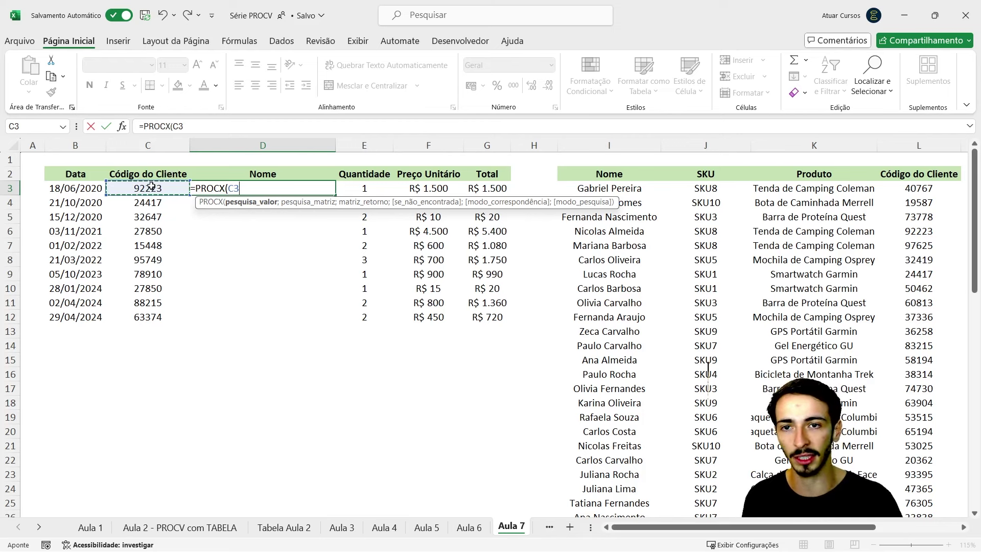
pyautogui.write(';')
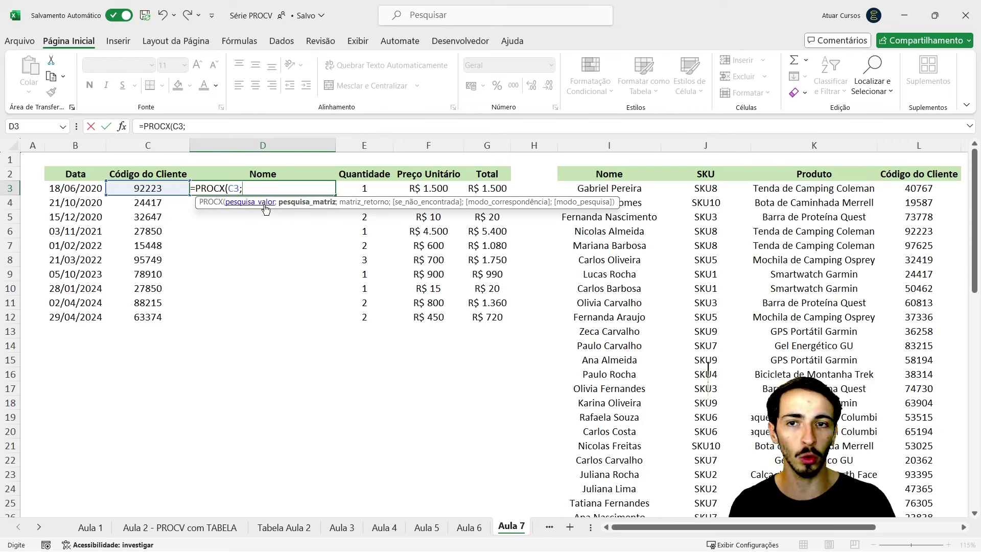
pyautogui.click(930, 187)
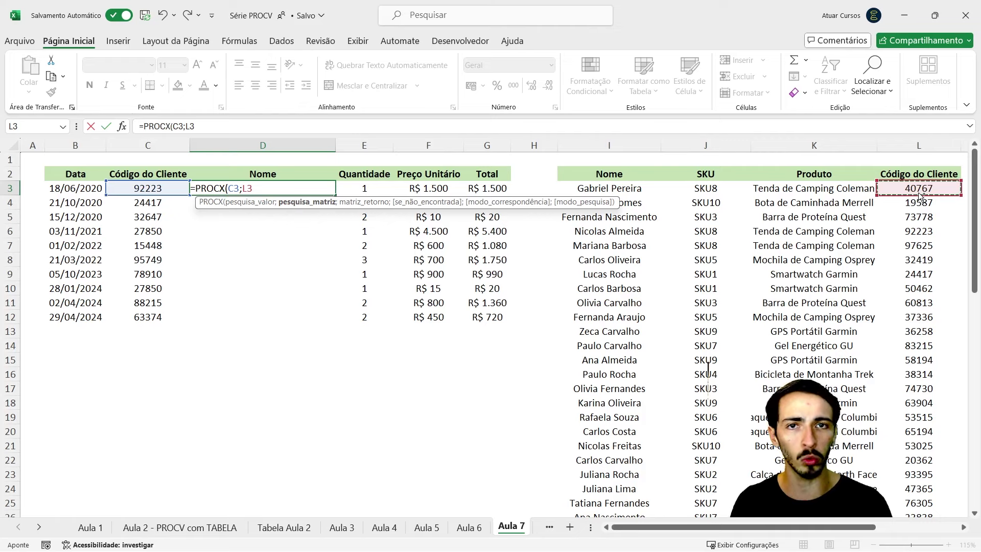
pyautogui.hotkey('ctrl', 'shift', 'Down')
pyautogui.scroll(-1, 918, 192)
pyautogui.scroll(-2, 917, 190)
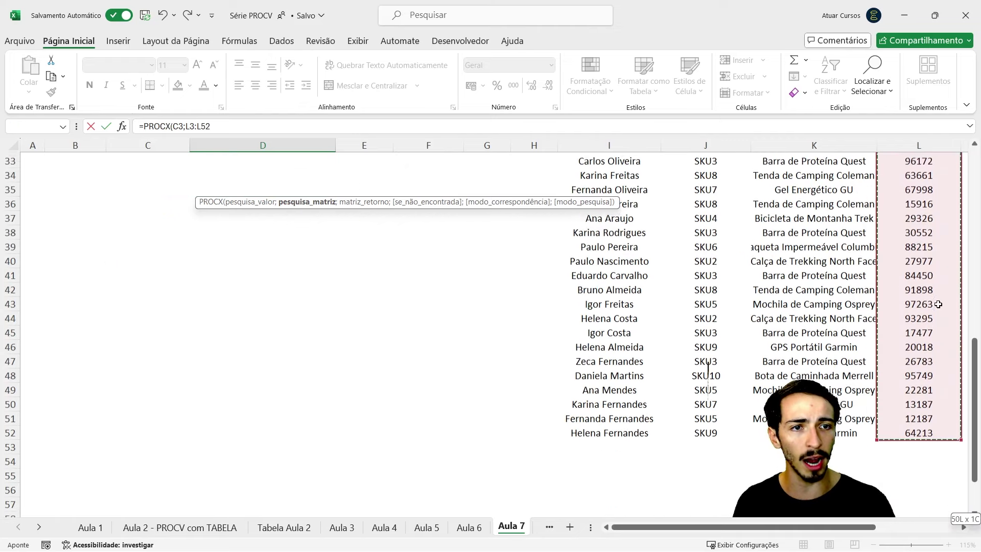
pyautogui.scroll(2, 934, 306)
pyautogui.scroll(9, 913, 317)
pyautogui.press('F4')
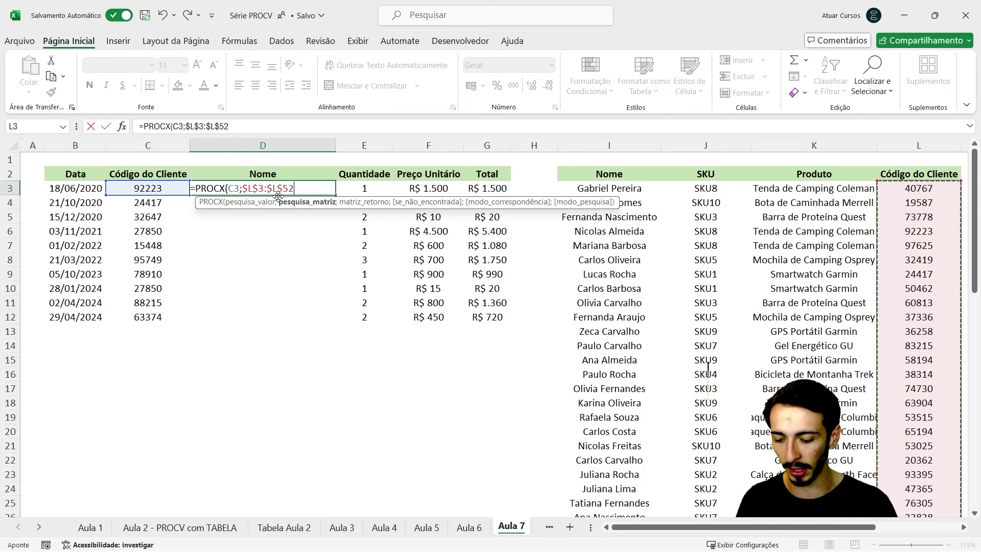
# Add the locked names range $I$3:$I$52 as the PROCX return range.
pyautogui.write(';')
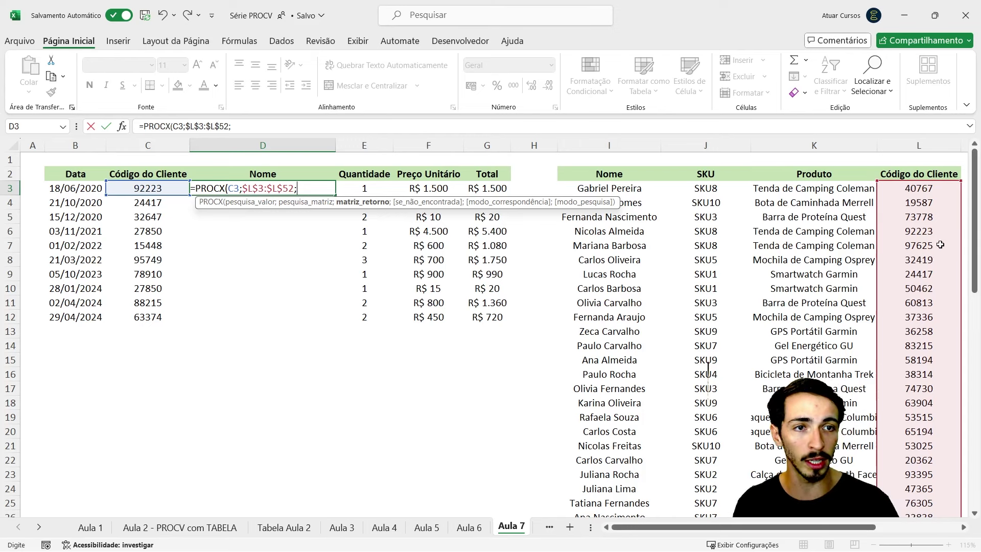
pyautogui.click(633, 185)
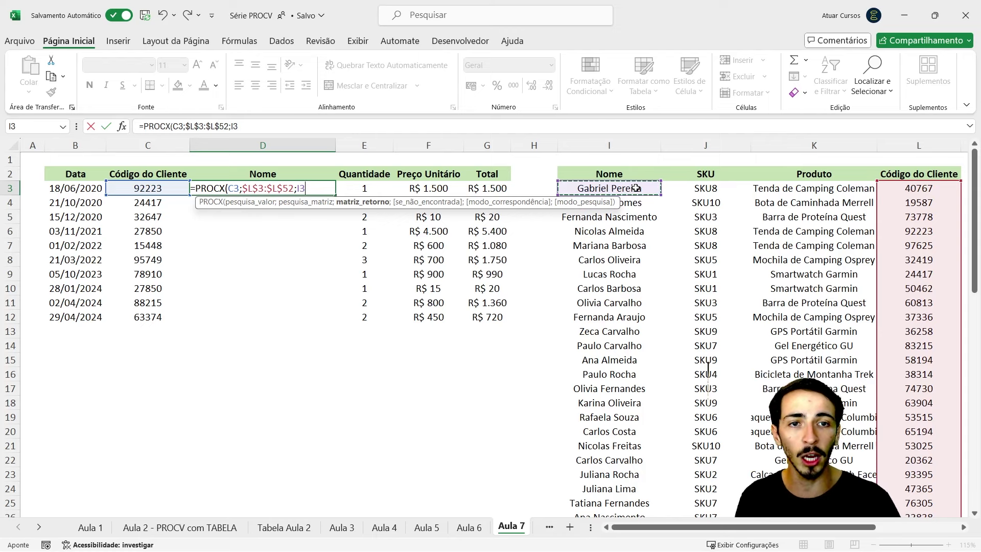
pyautogui.hotkey('ctrl', 'shift', 'Down')
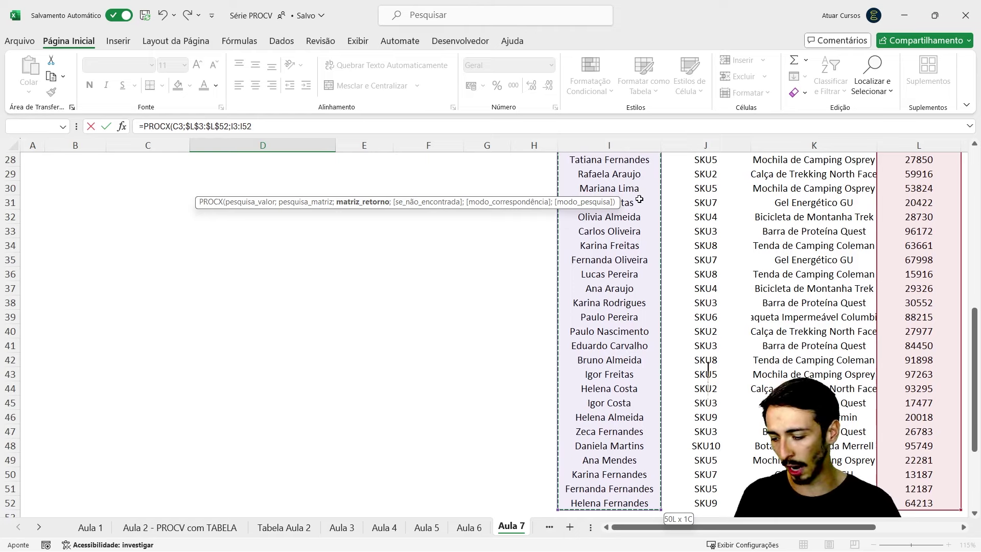
pyautogui.press('F4')
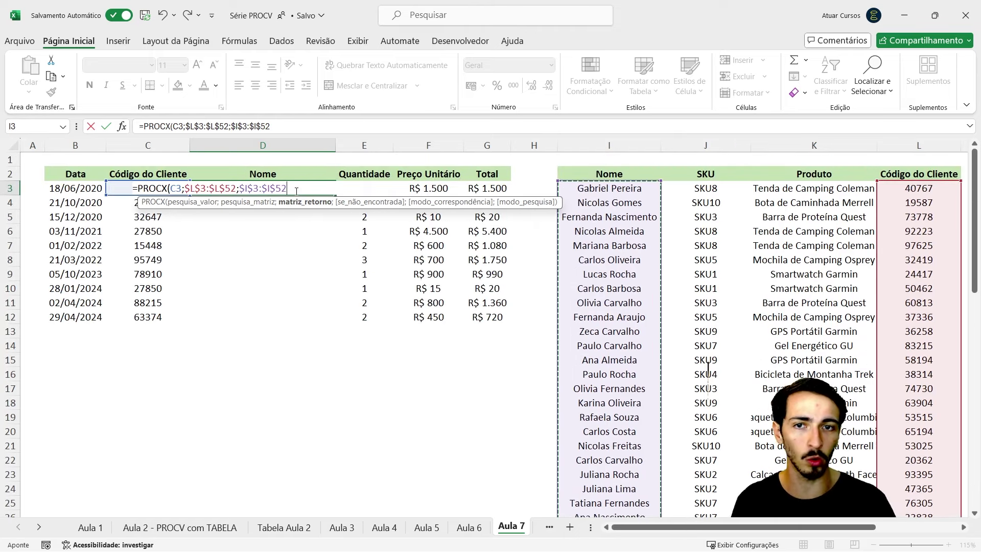
pyautogui.write(';')
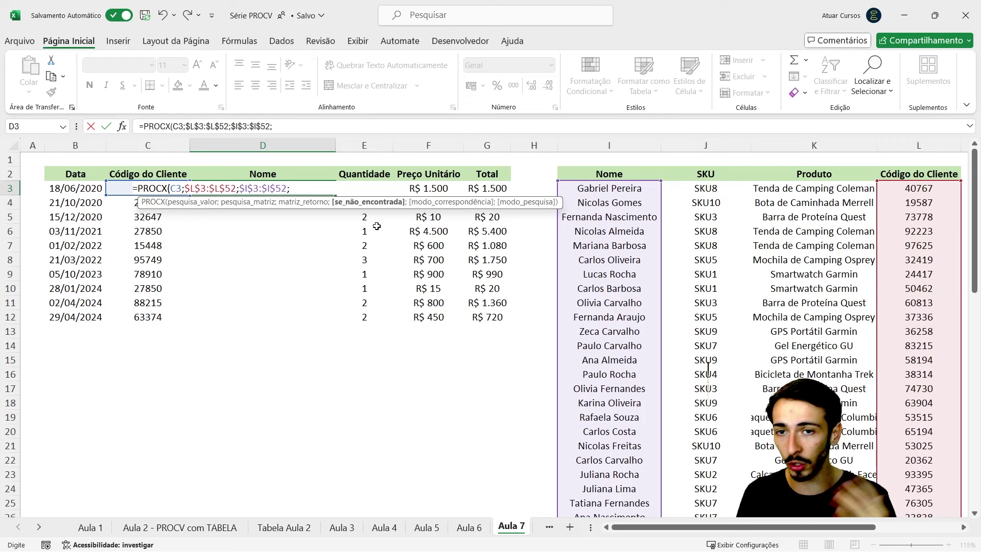
# Enter "Não consta na base" as the not-found text in the D3 formula.
pyautogui.write('"Não')
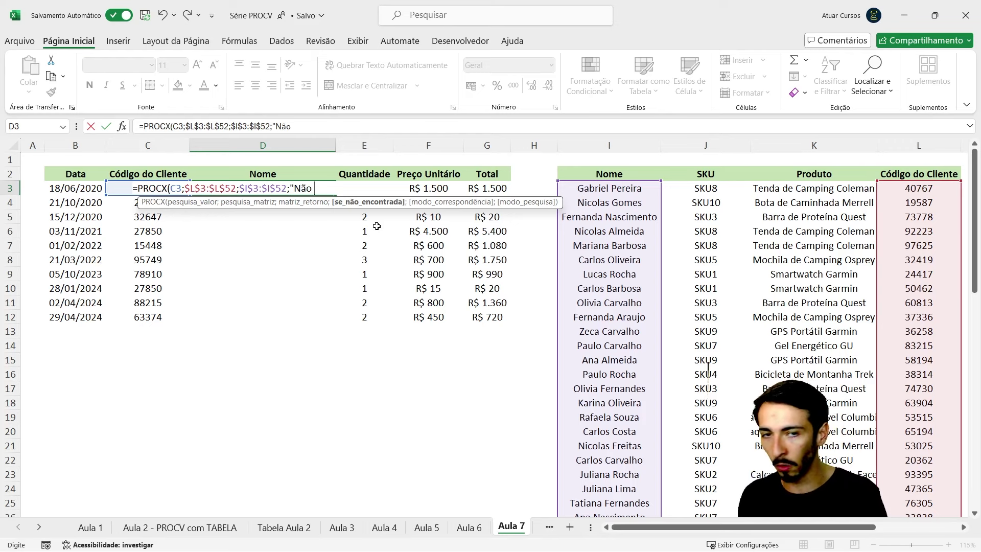
pyautogui.write(' consta na ')
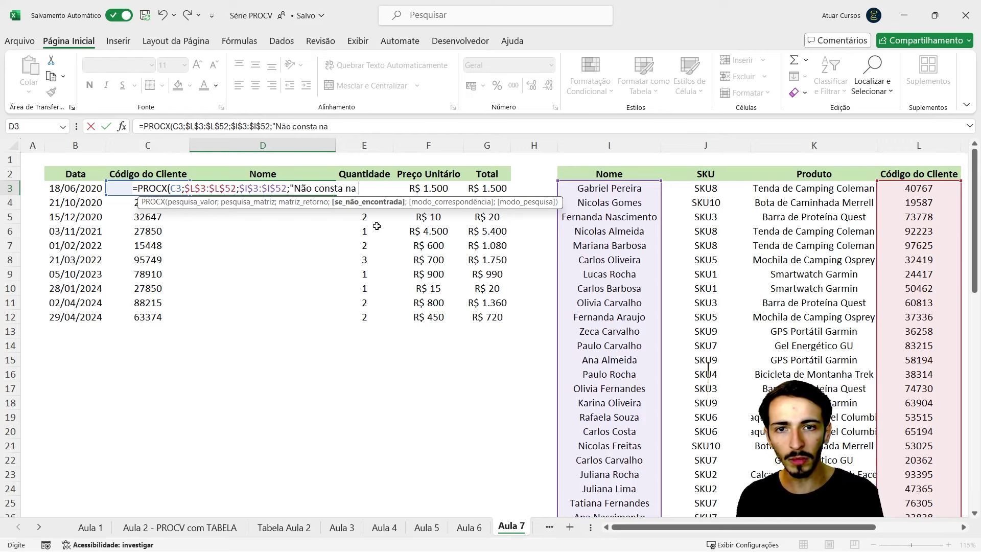
pyautogui.write('base"')
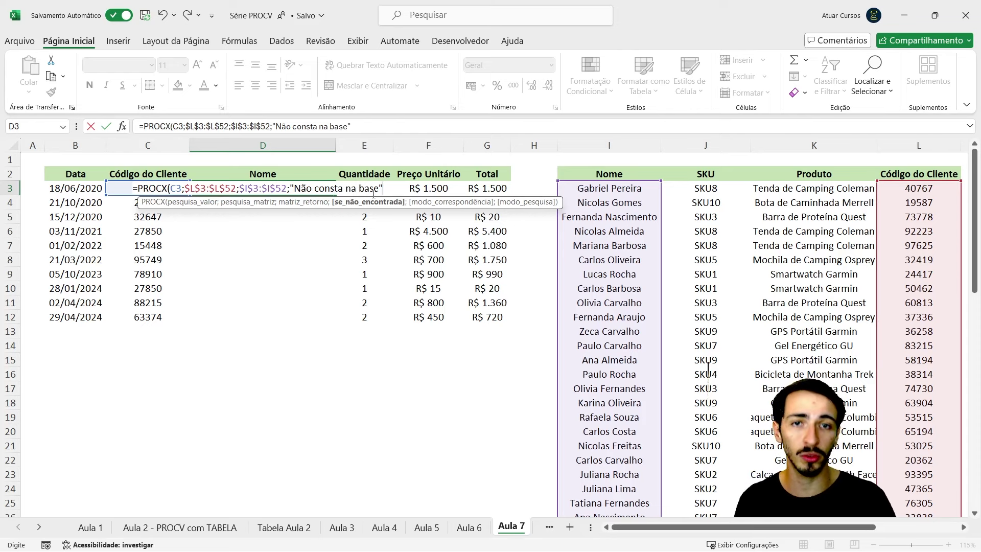
pyautogui.write(';0')
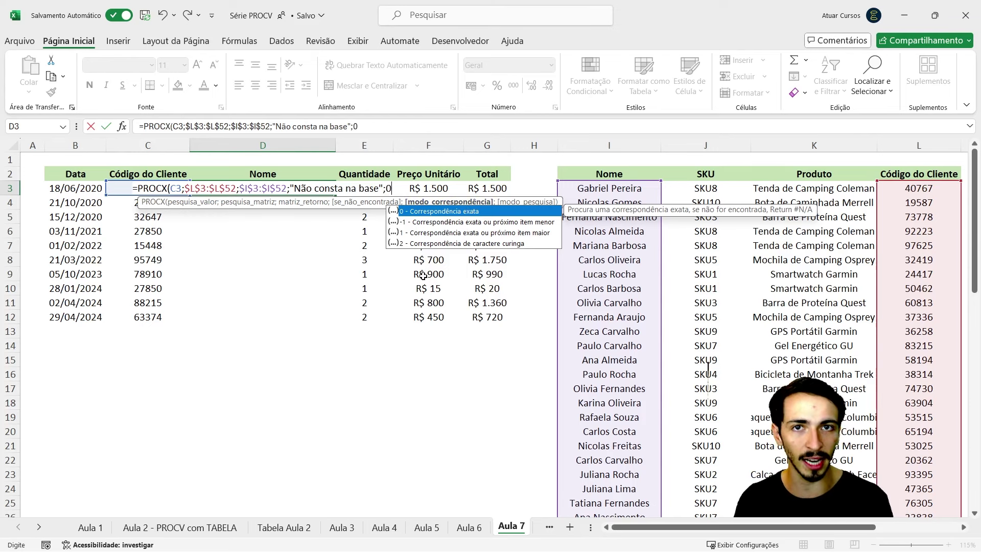
# Finish the D3 formula with match mode 0 and search mode 1, and commit it.
pyautogui.write(';')
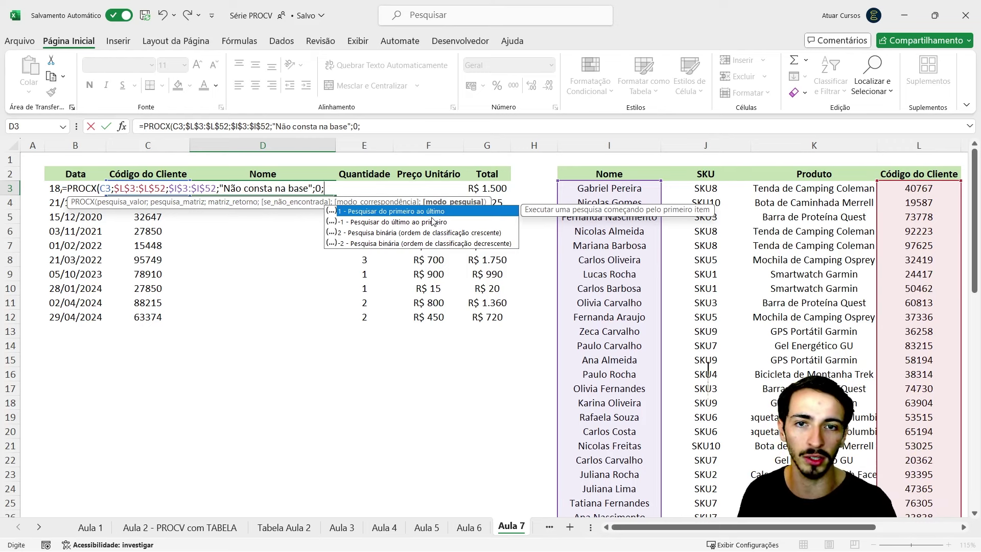
pyautogui.write('1')
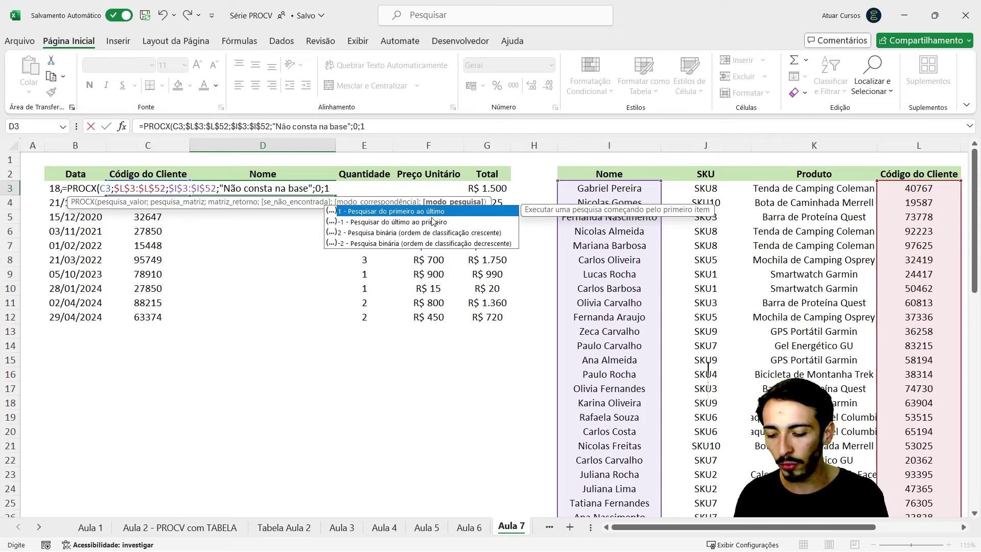
pyautogui.write(')')
pyautogui.press('Return')
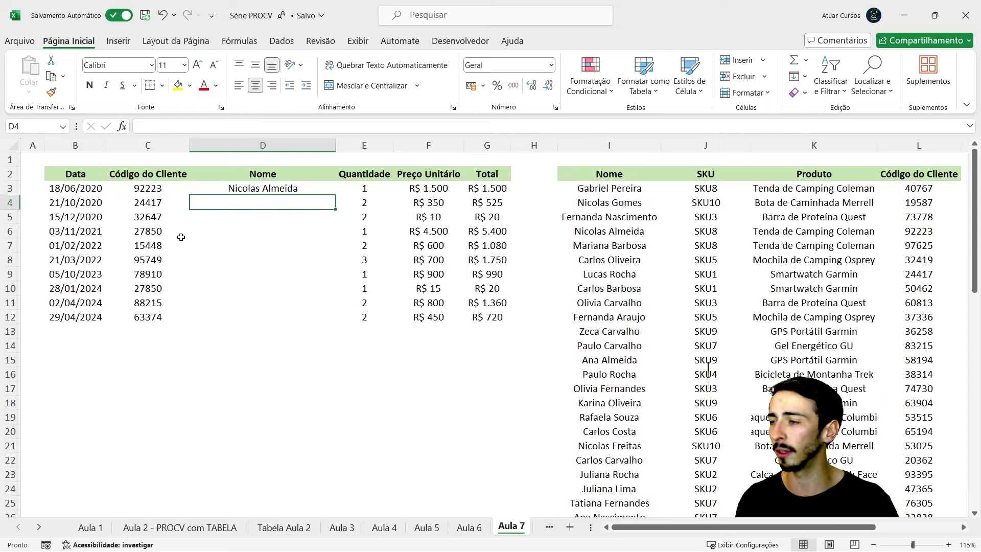
pyautogui.click(284, 186)
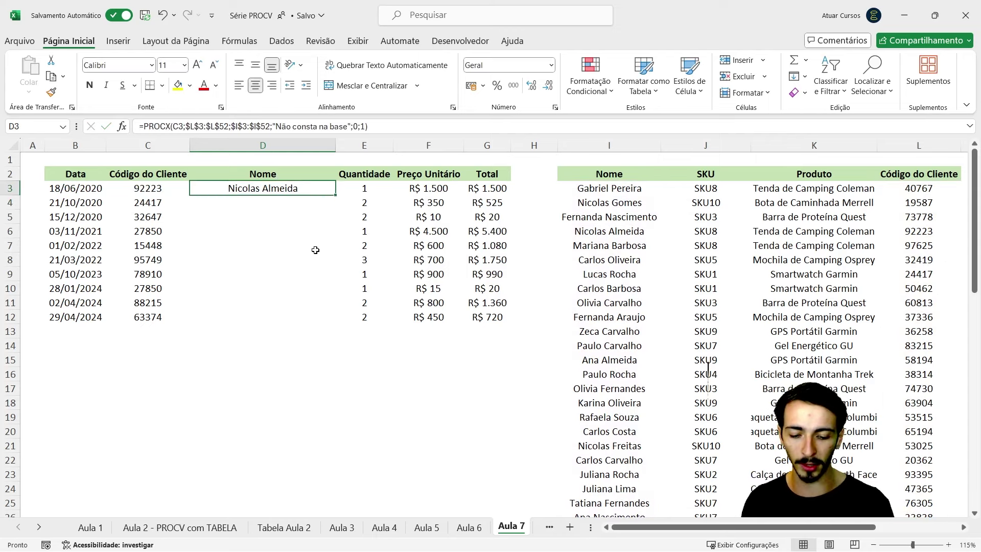
pyautogui.hotkey('ctrl', 'pageup')
pyautogui.click(255, 189)
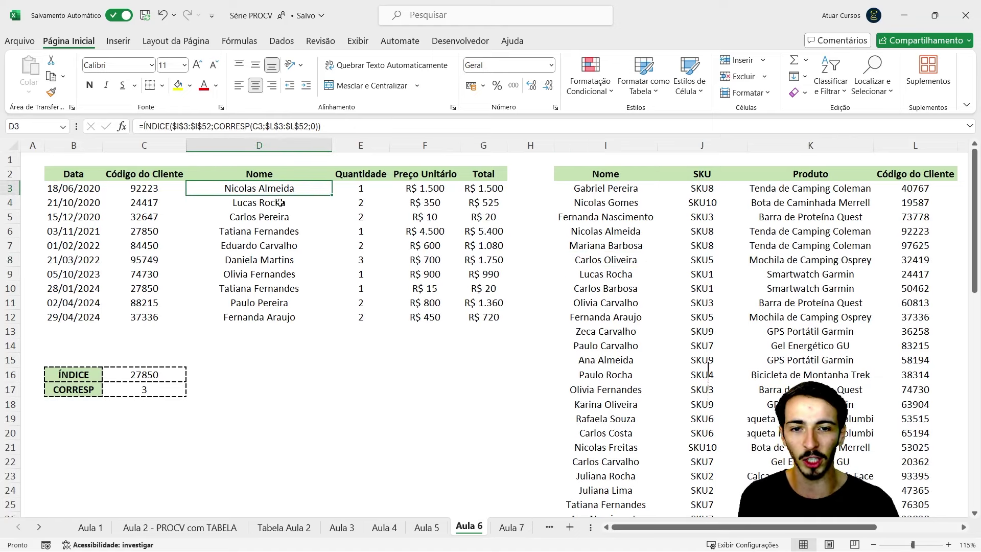
pyautogui.hotkey('ctrl', 'pagedown')
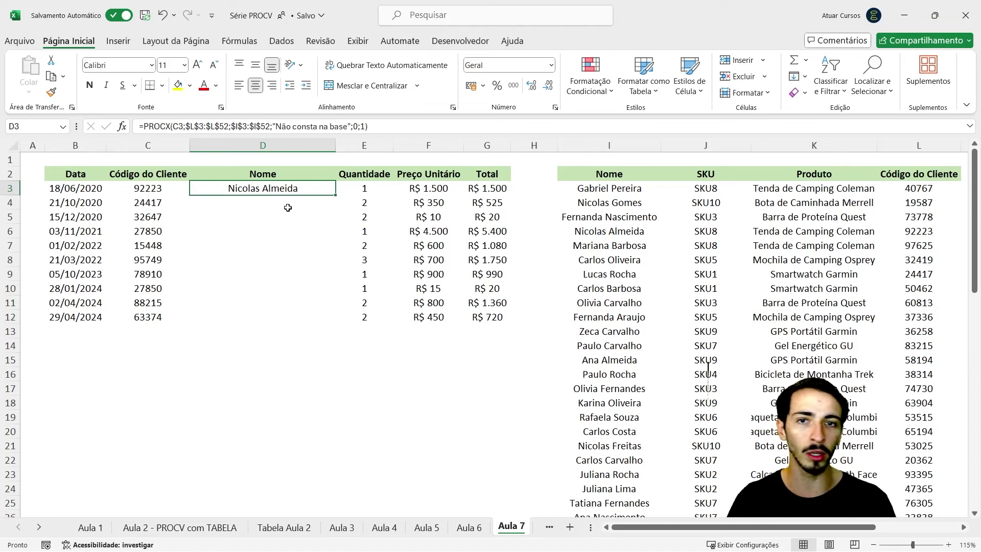
pyautogui.click(275, 203)
pyautogui.click(289, 184)
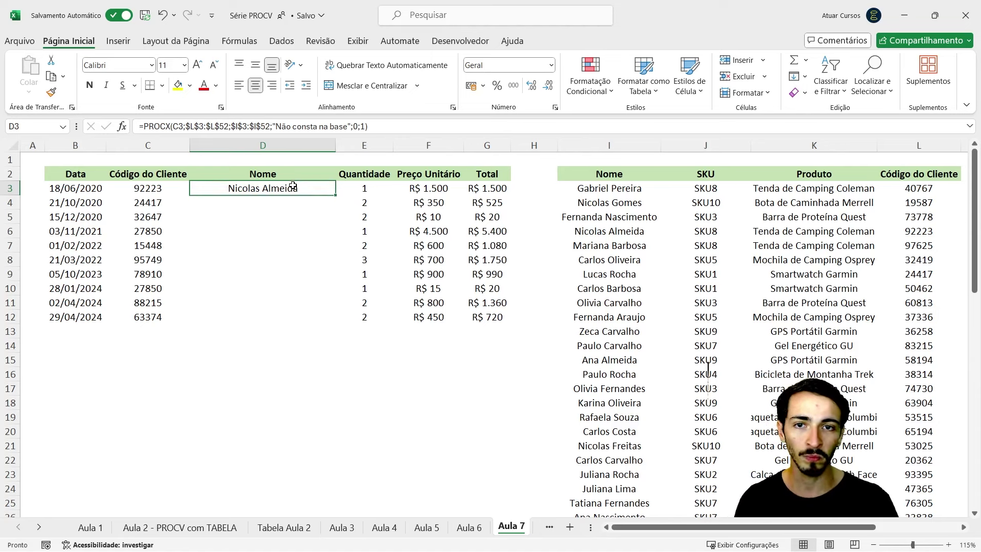
# Copy the PROCX formula from D3 down to D12.
pyautogui.doubleClick(336, 194)
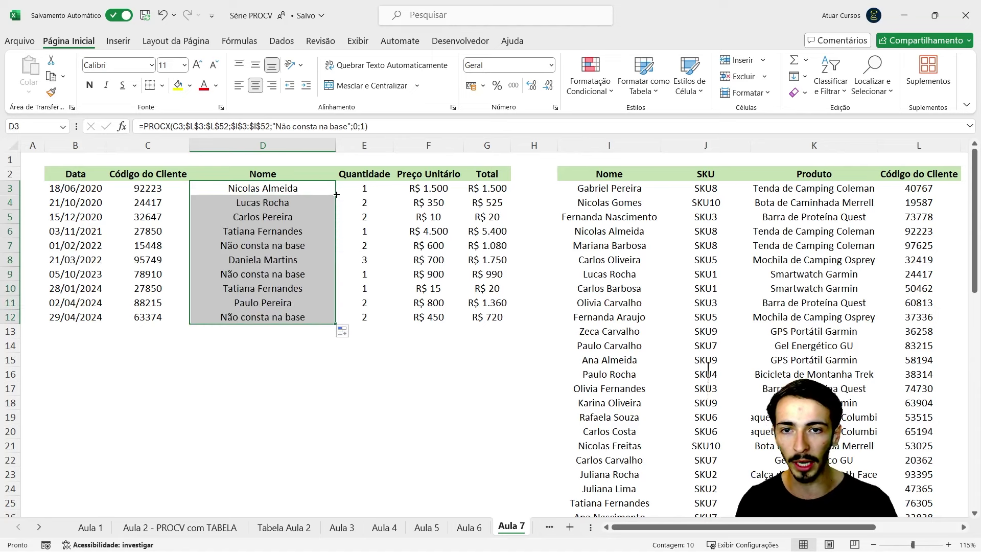
pyautogui.click(306, 258)
pyautogui.moveTo(271, 195)
pyautogui.mouseDown()
pyautogui.moveTo(266, 204)
pyautogui.moveTo(263, 193)
pyautogui.mouseUp()
# Check the filled results against codes 24417 and 15448, ending on the not-found cell D7.
pyautogui.click(159, 203)
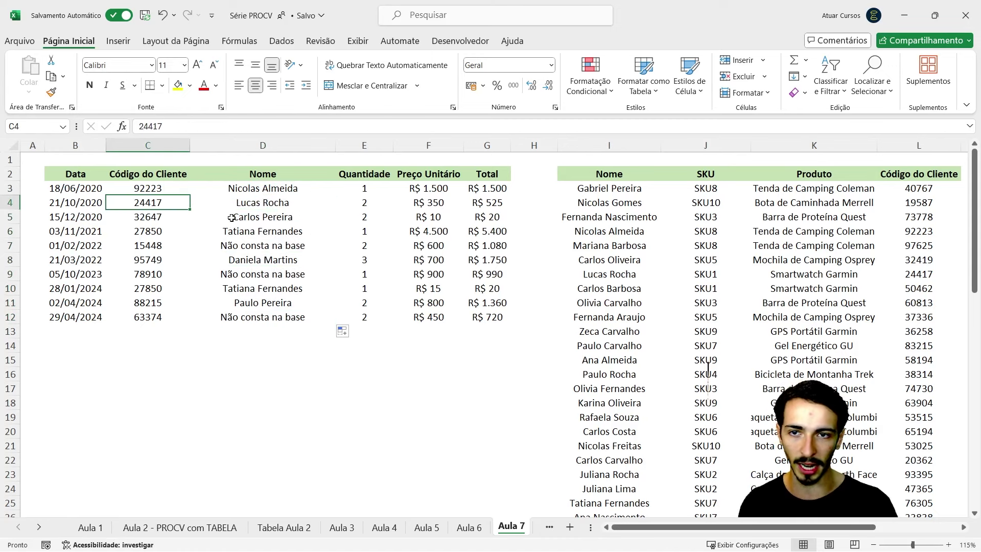
pyautogui.click(253, 218)
pyautogui.click(249, 231)
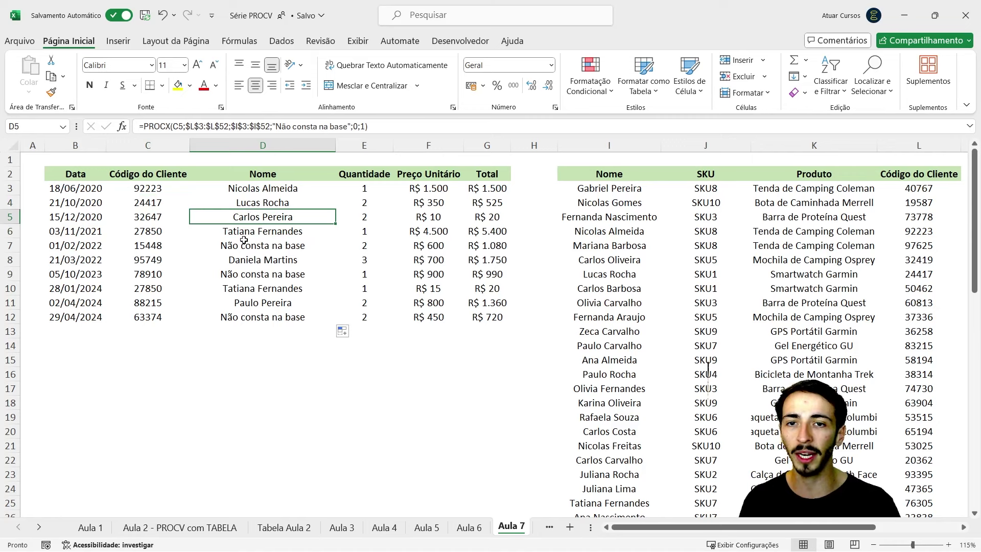
pyautogui.click(245, 246)
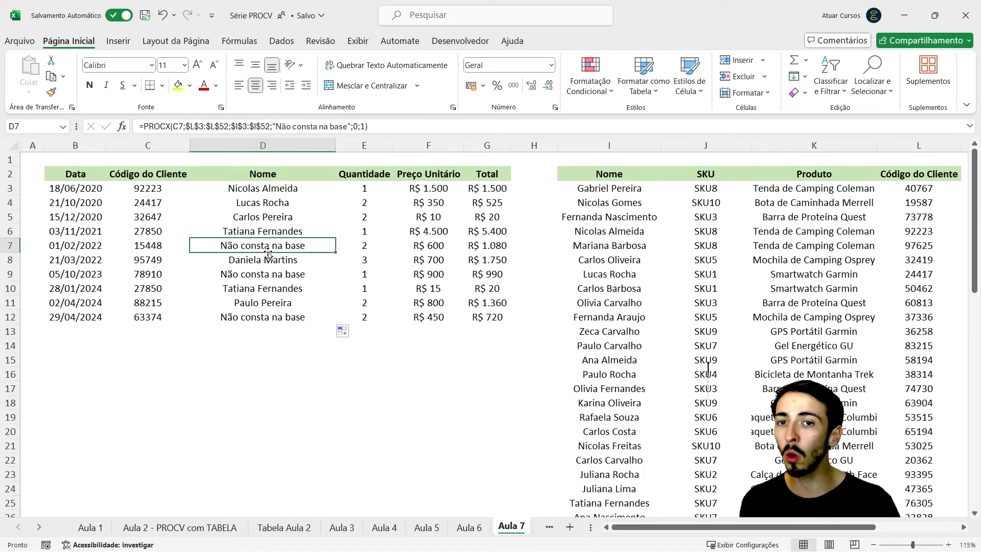
pyautogui.click(163, 250)
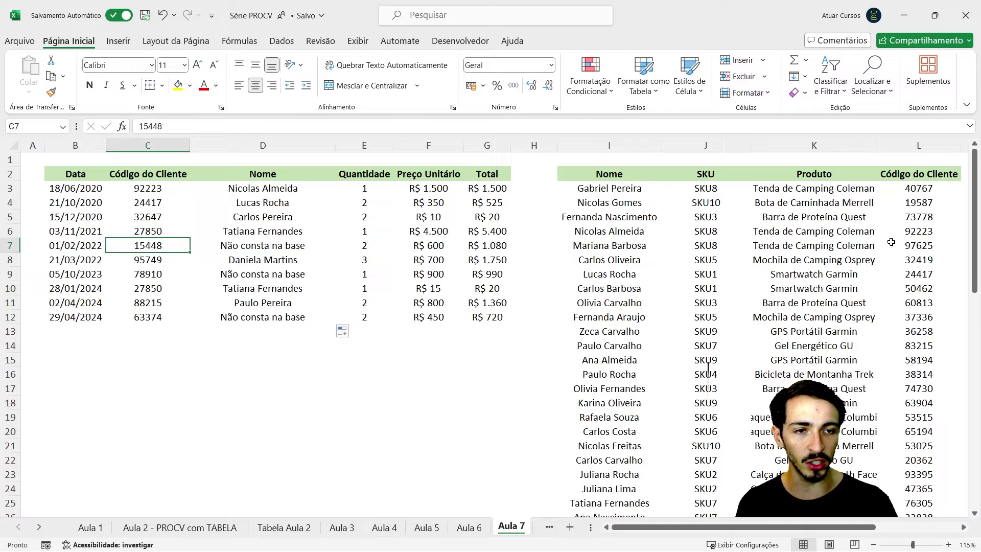
pyautogui.scroll(-1, 892, 242)
pyautogui.scroll(-5, 894, 256)
pyautogui.scroll(-3, 902, 291)
pyautogui.scroll(-2, 908, 327)
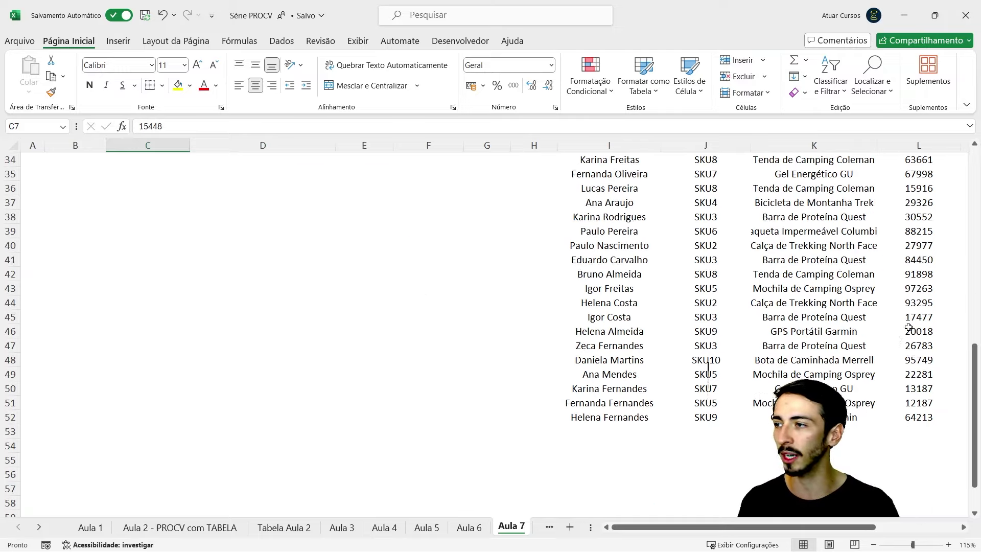
pyautogui.scroll(6, 905, 332)
pyautogui.scroll(5, 898, 340)
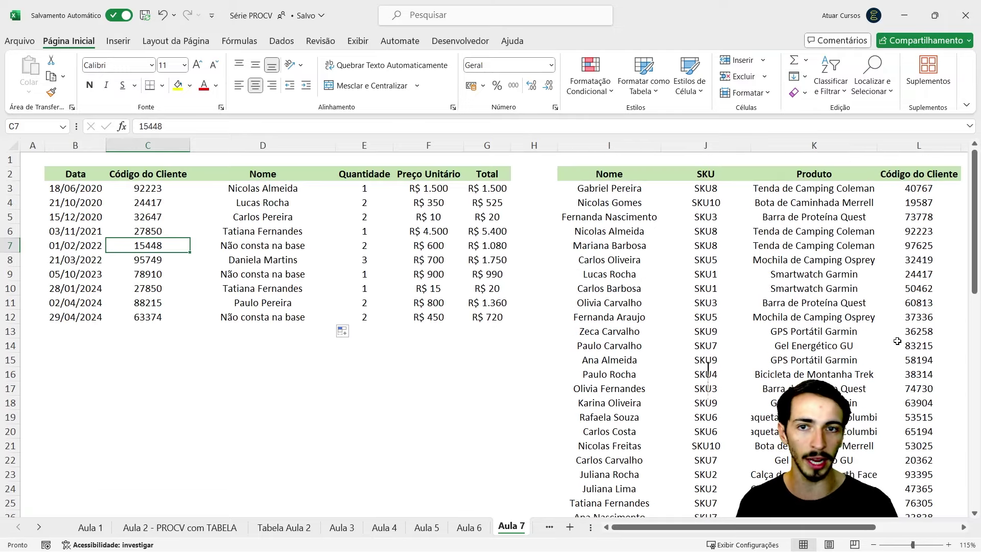
pyautogui.click(282, 245)
# Fill D7, D9 and D12 yellow, then switch to the Aula 8 sheet.
pyautogui.click(177, 84)
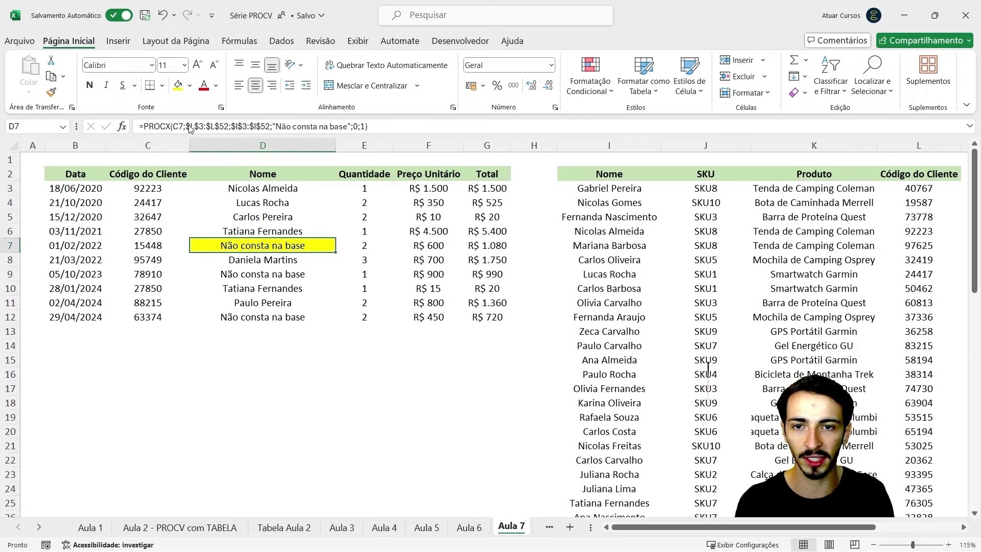
pyautogui.click(274, 276)
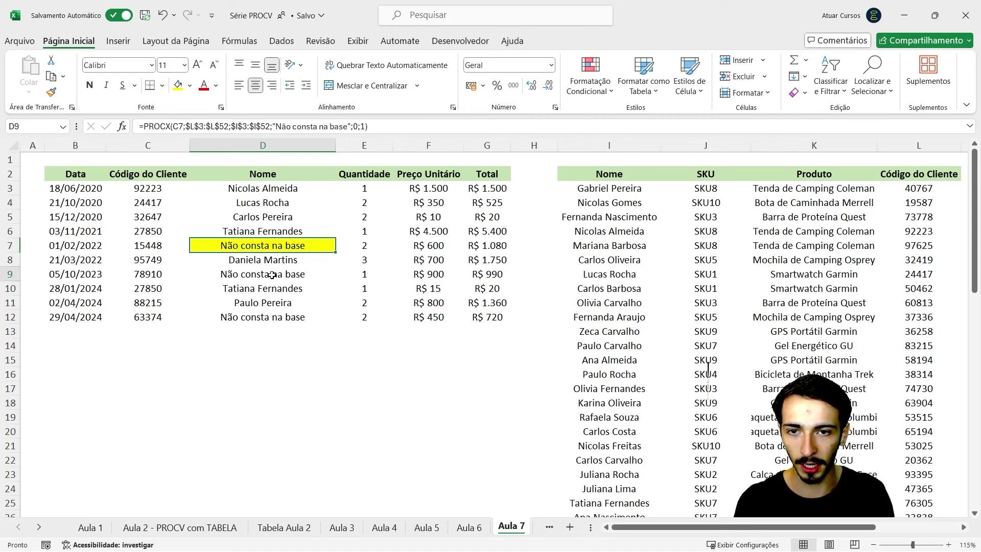
pyautogui.click(177, 84)
pyautogui.click(259, 314)
pyautogui.click(177, 85)
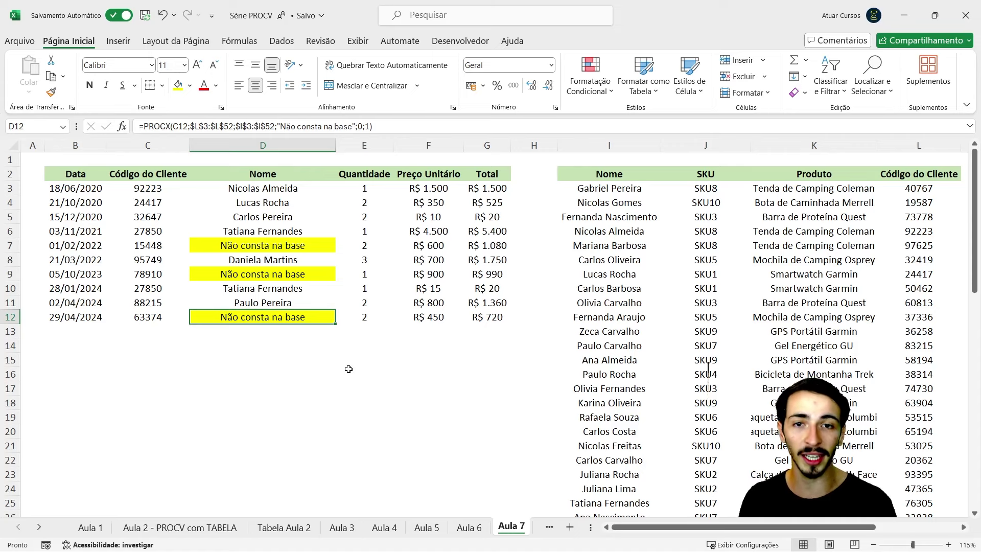
pyautogui.hotkey('ctrl', 'pagedown')
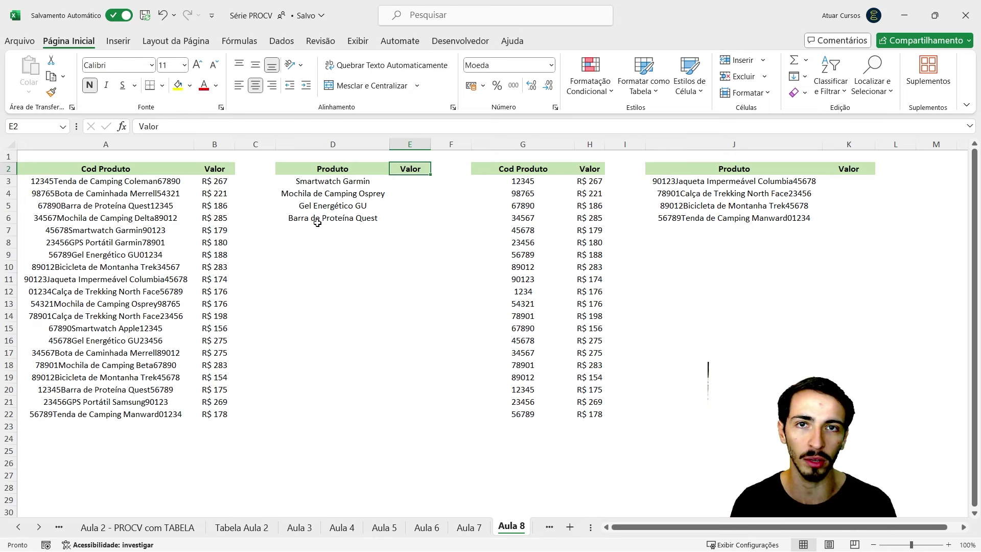
# Inspect the Aula 8 product entries in A3 and D2:D4, including Smartwatch Garmin.
pyautogui.click(341, 183)
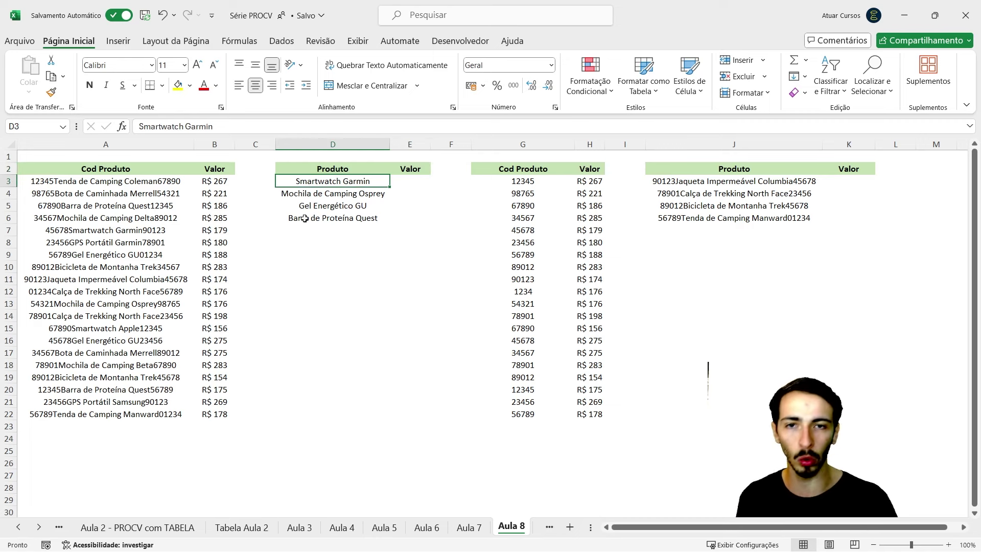
pyautogui.click(97, 181)
pyautogui.click(314, 169)
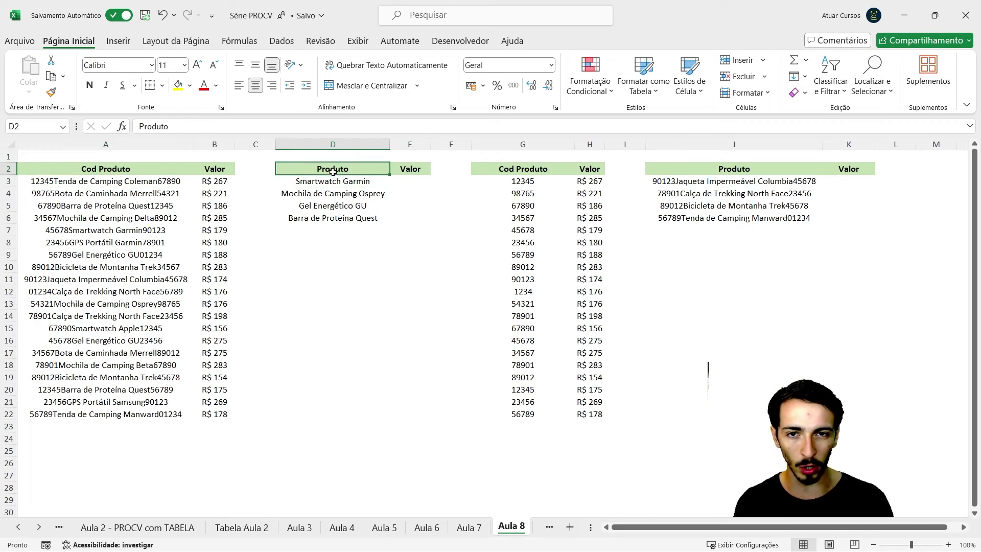
pyautogui.click(342, 193)
pyautogui.click(327, 182)
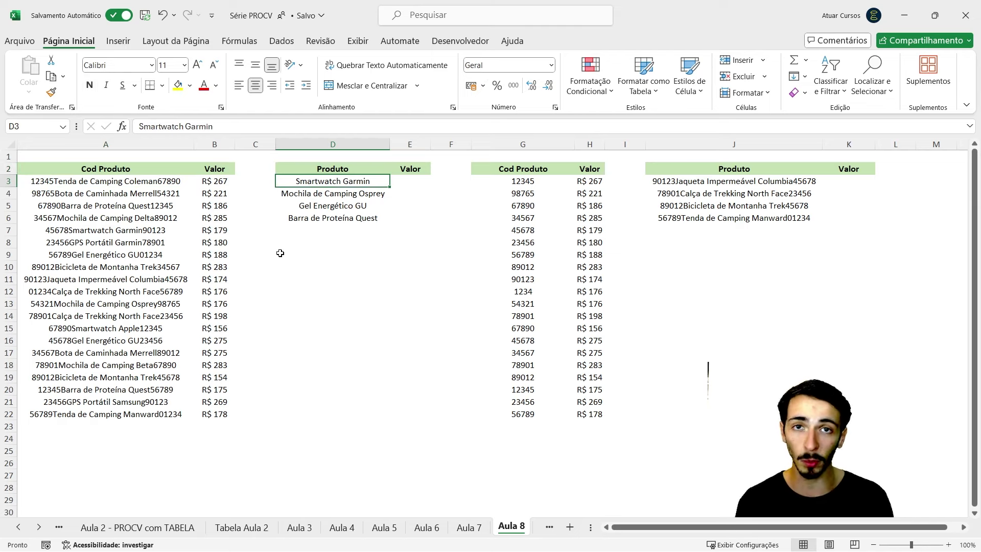
pyautogui.click(466, 527)
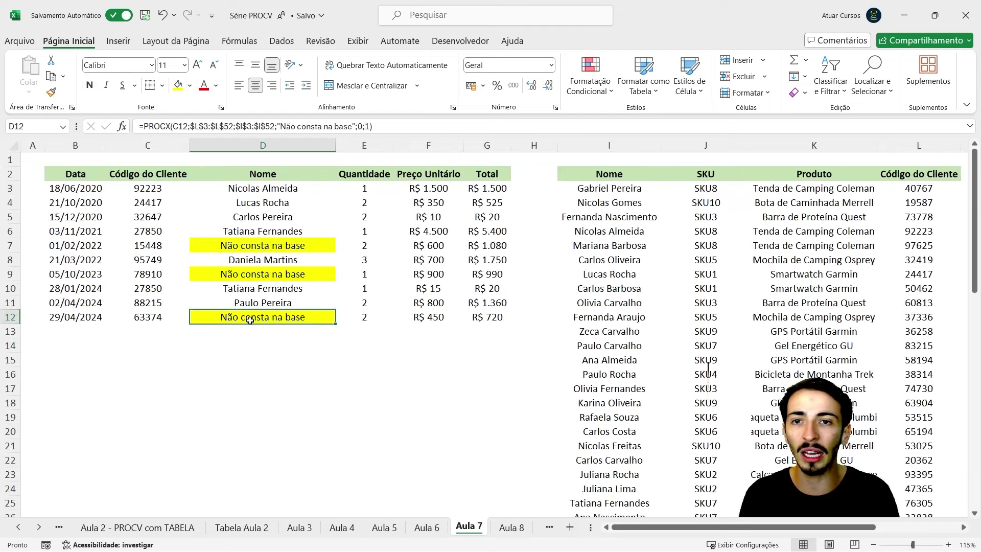
pyautogui.click(143, 189)
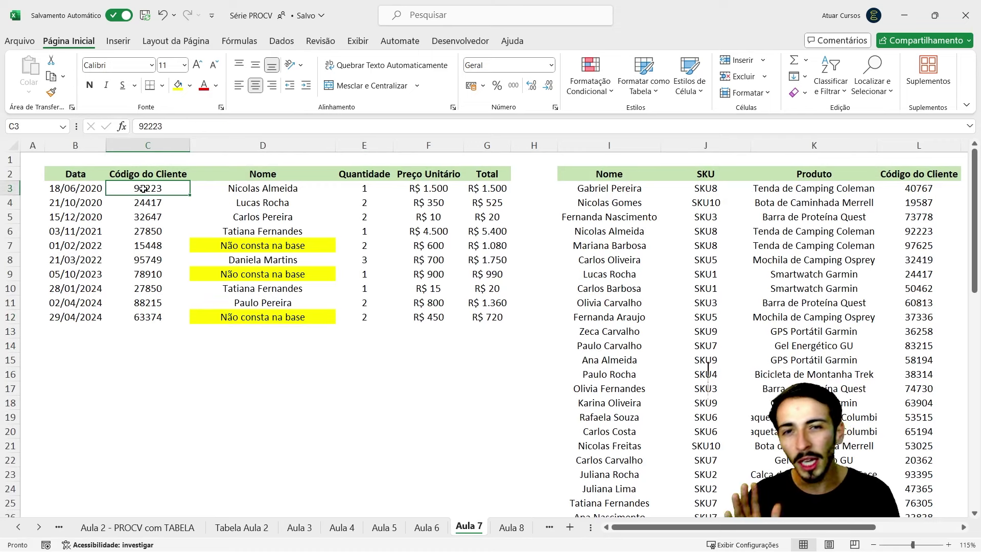